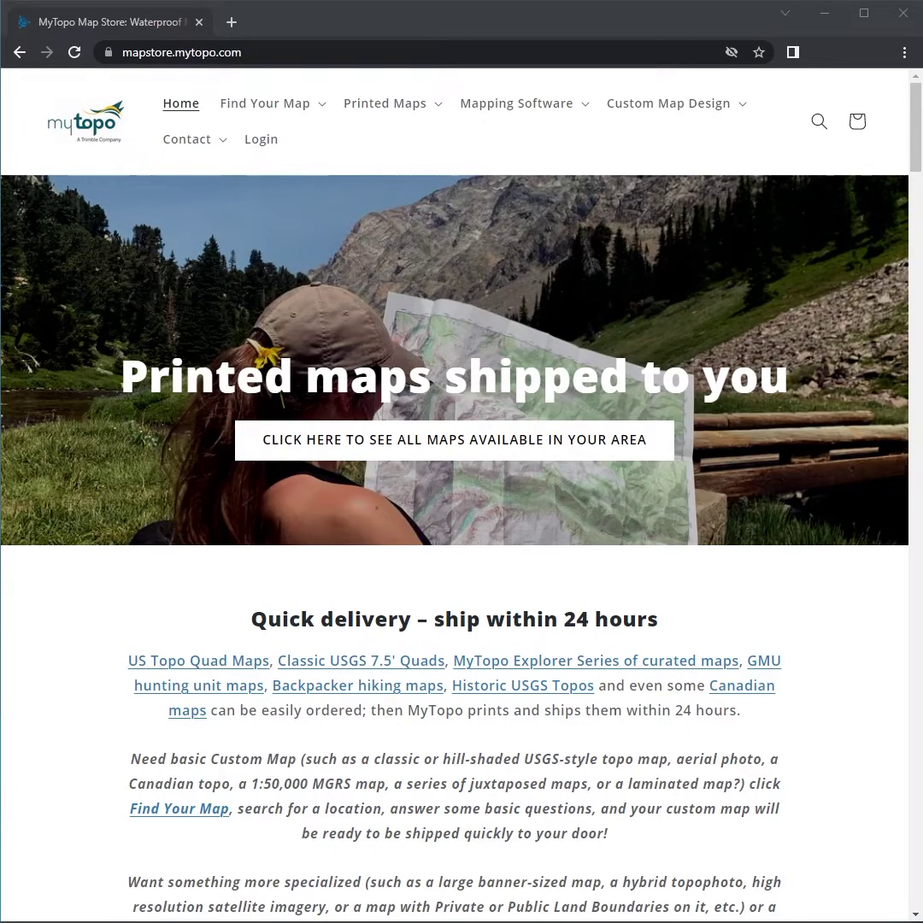
Step: Open the 'see all maps available in your area' map search page from the MyTopo home page
{"action": "left_click", "coordinate": [507, 451]}
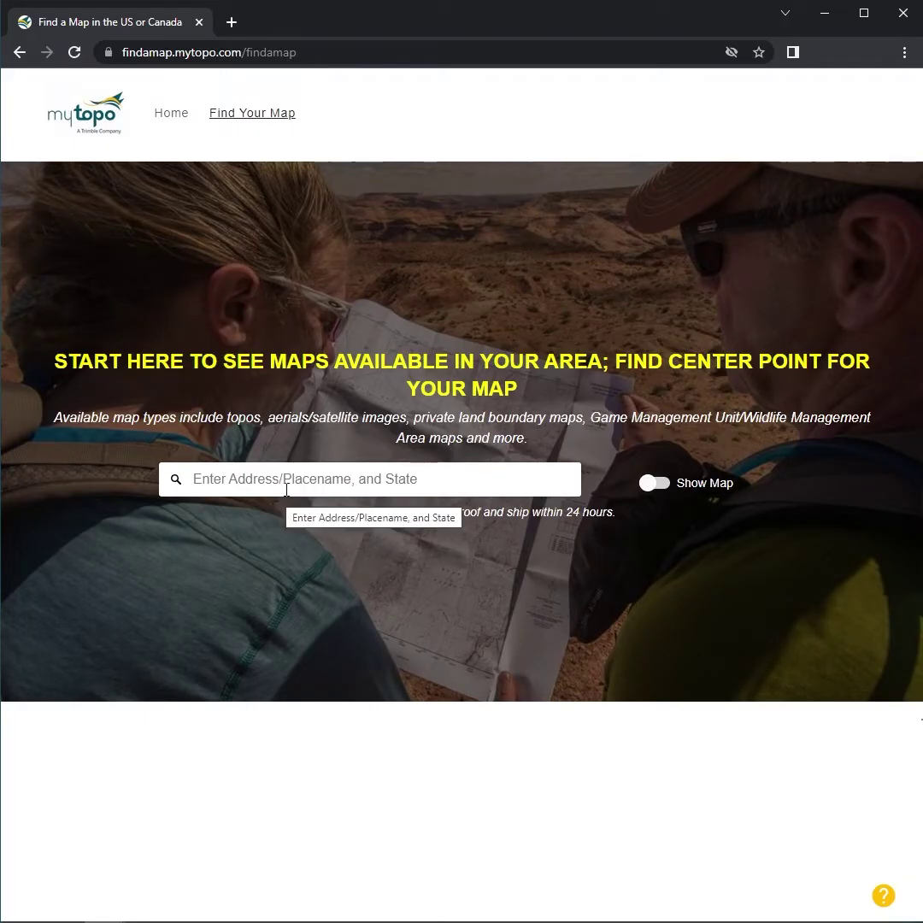
Step: Search for 'boz' and select Bozeman, Montana, United States from the suggestions
{"action": "left_click", "coordinate": [229, 479]}
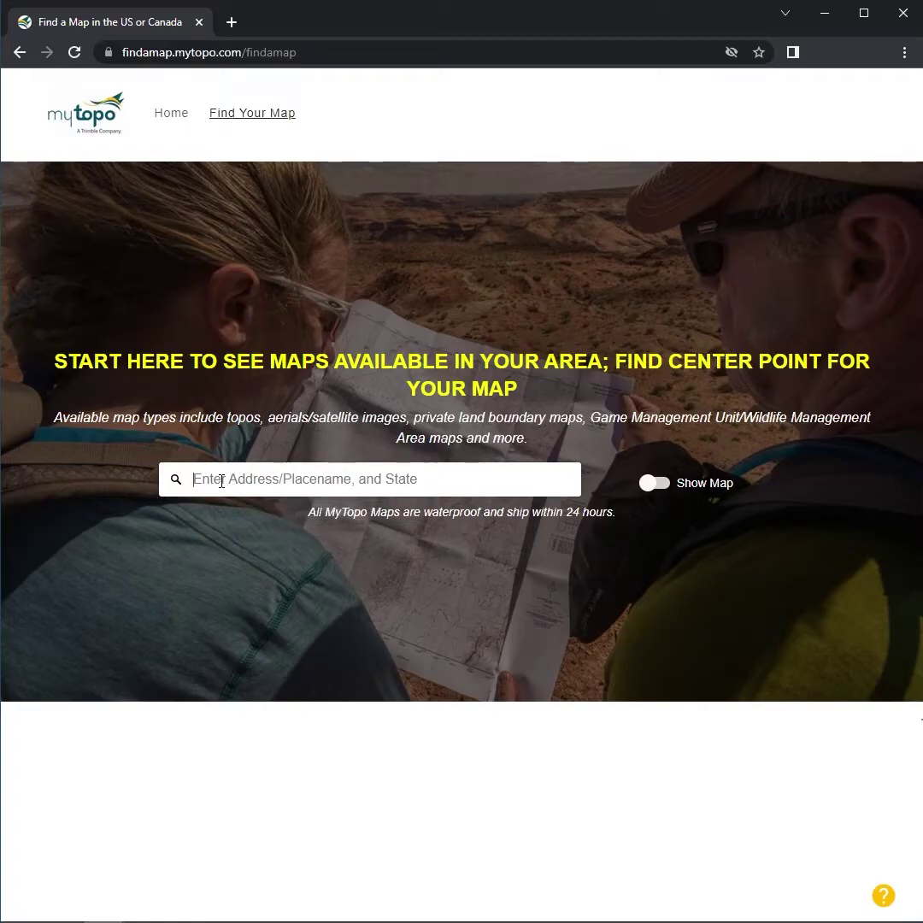
{"action": "type", "text": "bozeman mt"}
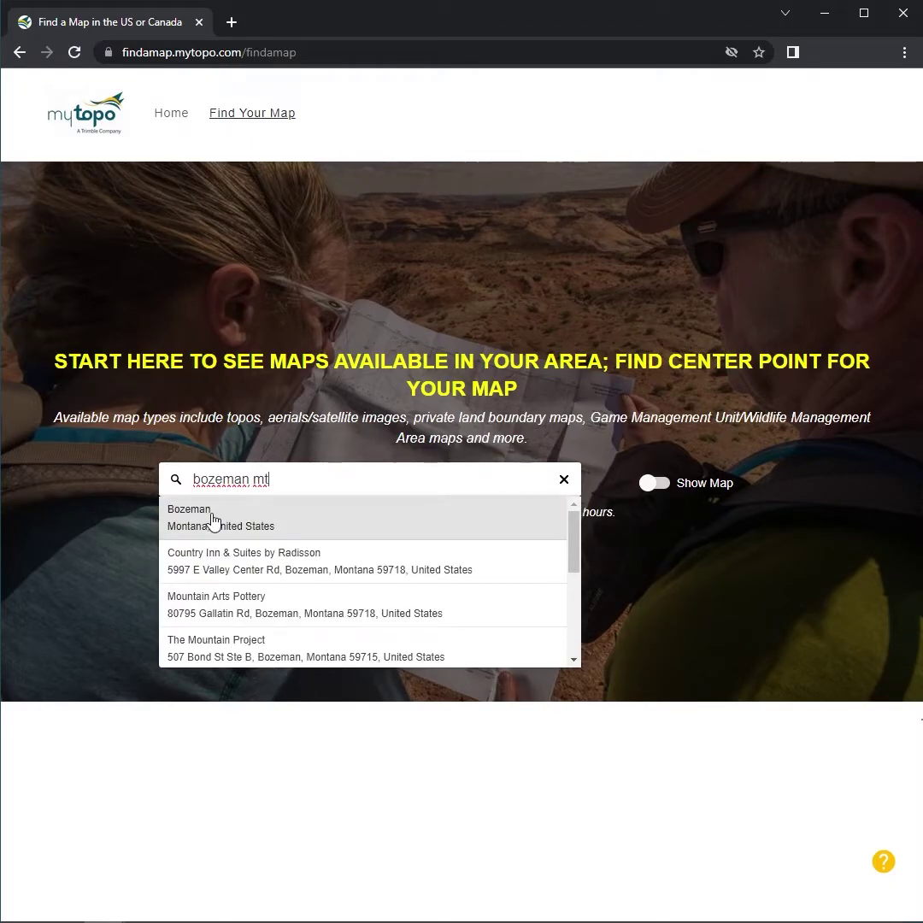
{"action": "left_click", "coordinate": [213, 520]}
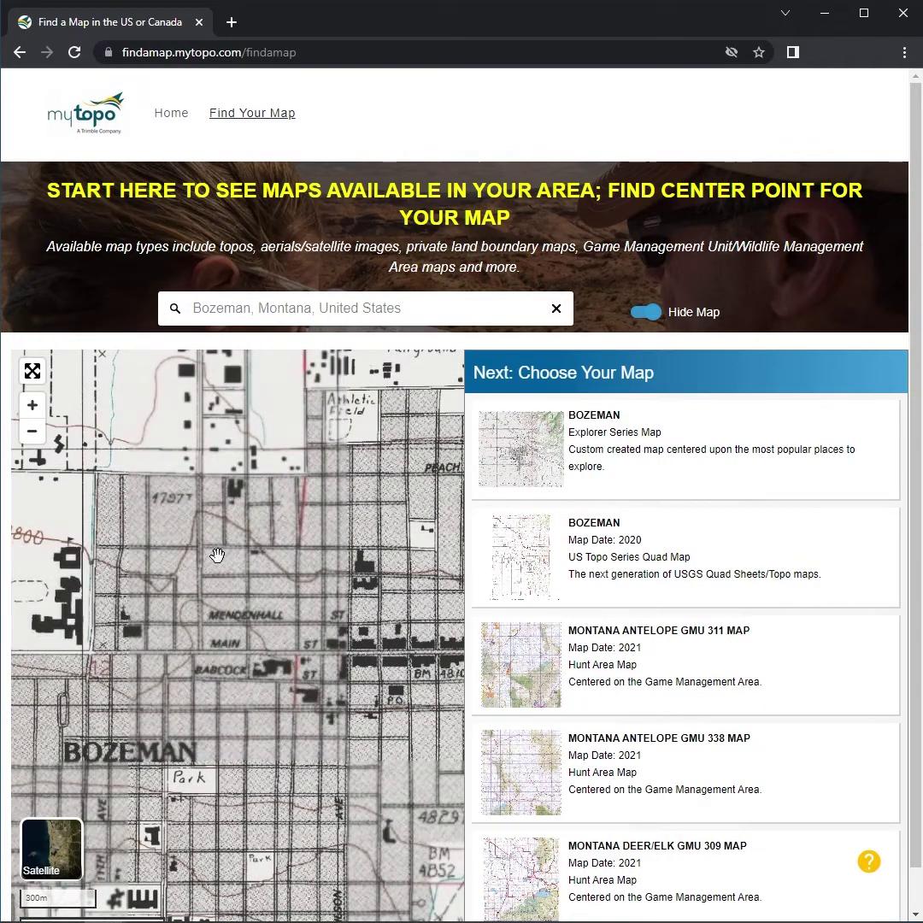
Step: Zoom out to 1 km scale, pan north-east, and recenter on Drinking Horse Mountain
{"action": "left_click", "coordinate": [31, 431]}
{"action": "left_click", "coordinate": [31, 430]}
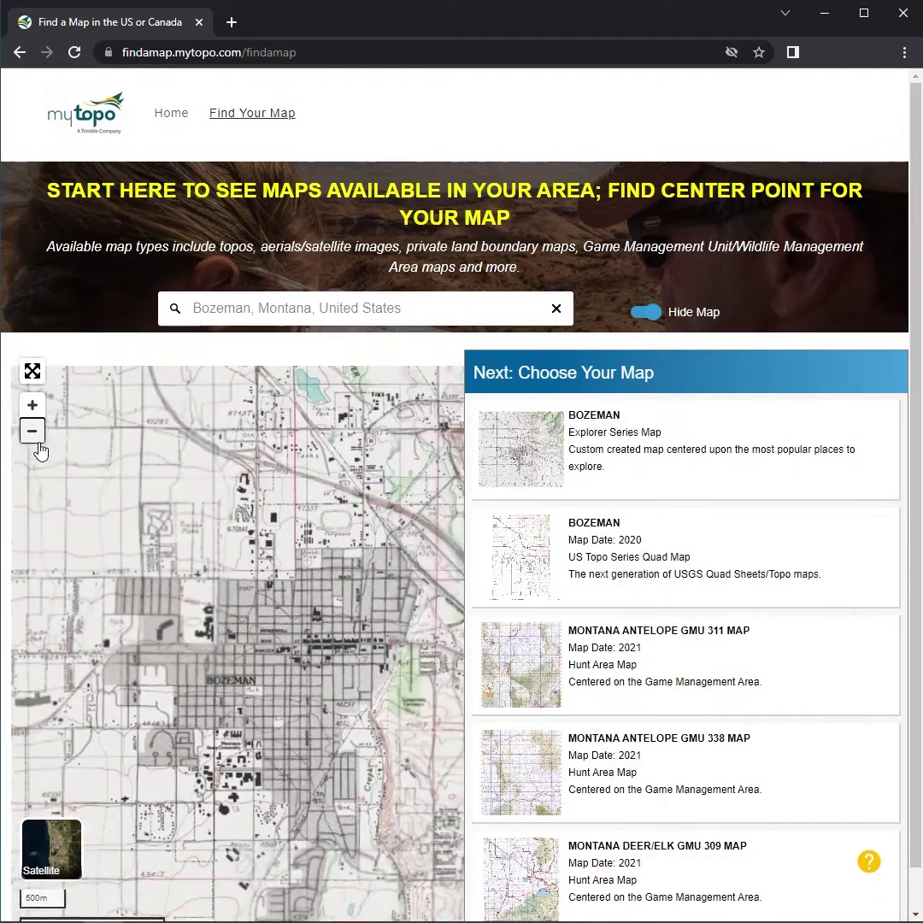
{"action": "left_click_drag", "start_coordinate": [277, 562], "coordinate": [145, 598]}
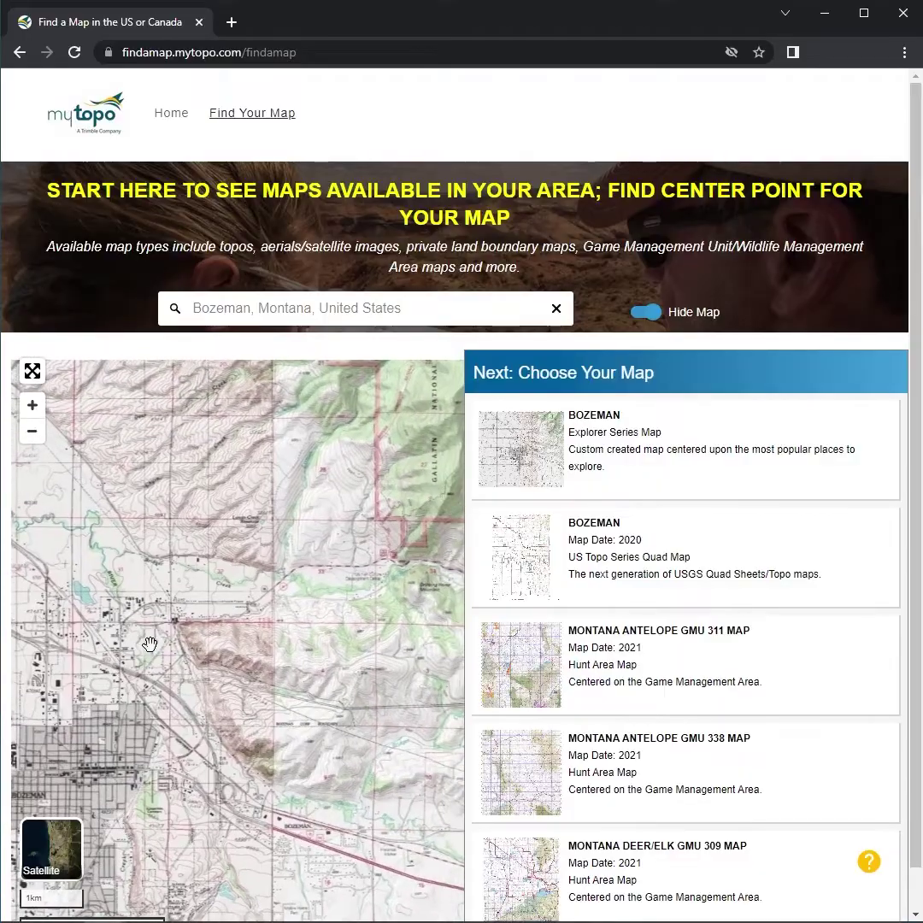
{"action": "left_click_drag", "start_coordinate": [292, 550], "coordinate": [144, 573]}
{"action": "left_click_drag", "start_coordinate": [318, 568], "coordinate": [287, 628]}
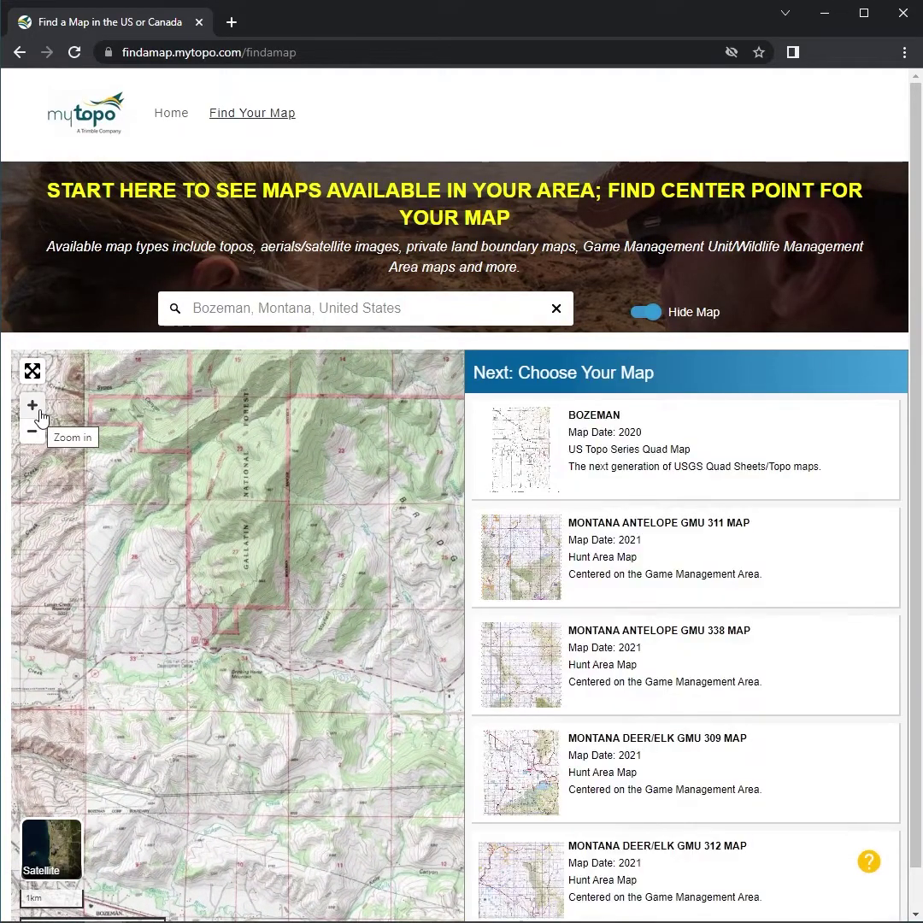
{"action": "left_click", "coordinate": [33, 405]}
{"action": "left_click_drag", "start_coordinate": [220, 521], "coordinate": [254, 575]}
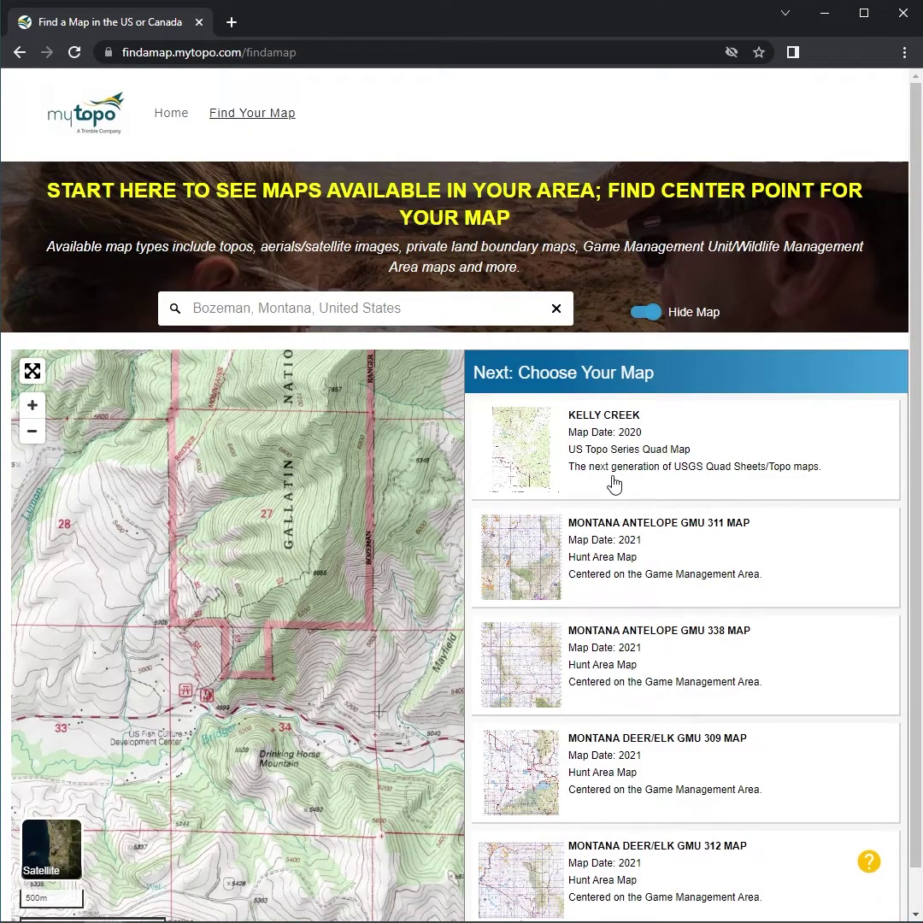
{"action": "scroll", "coordinate": [624, 521], "scroll_direction": "down", "scroll_amount": 4}
{"action": "scroll", "coordinate": [626, 534], "scroll_direction": "down", "scroll_amount": 3}
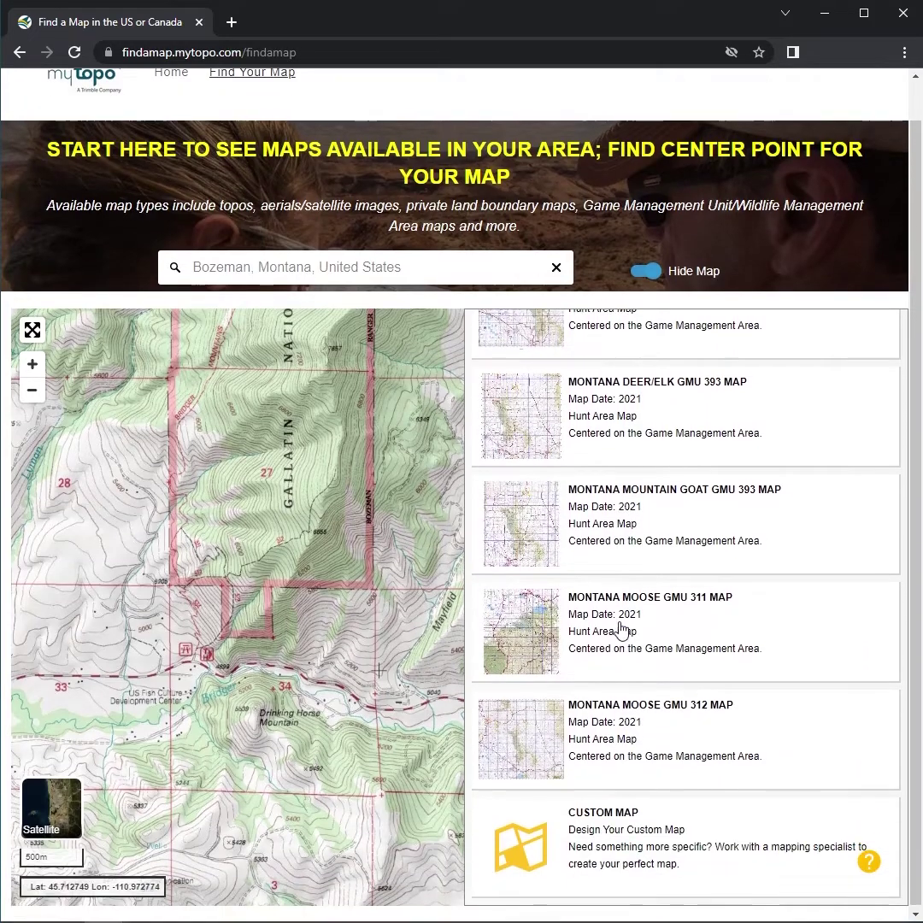
Step: Start a custom map and title it 'Bozeman'
{"action": "left_click", "coordinate": [594, 829]}
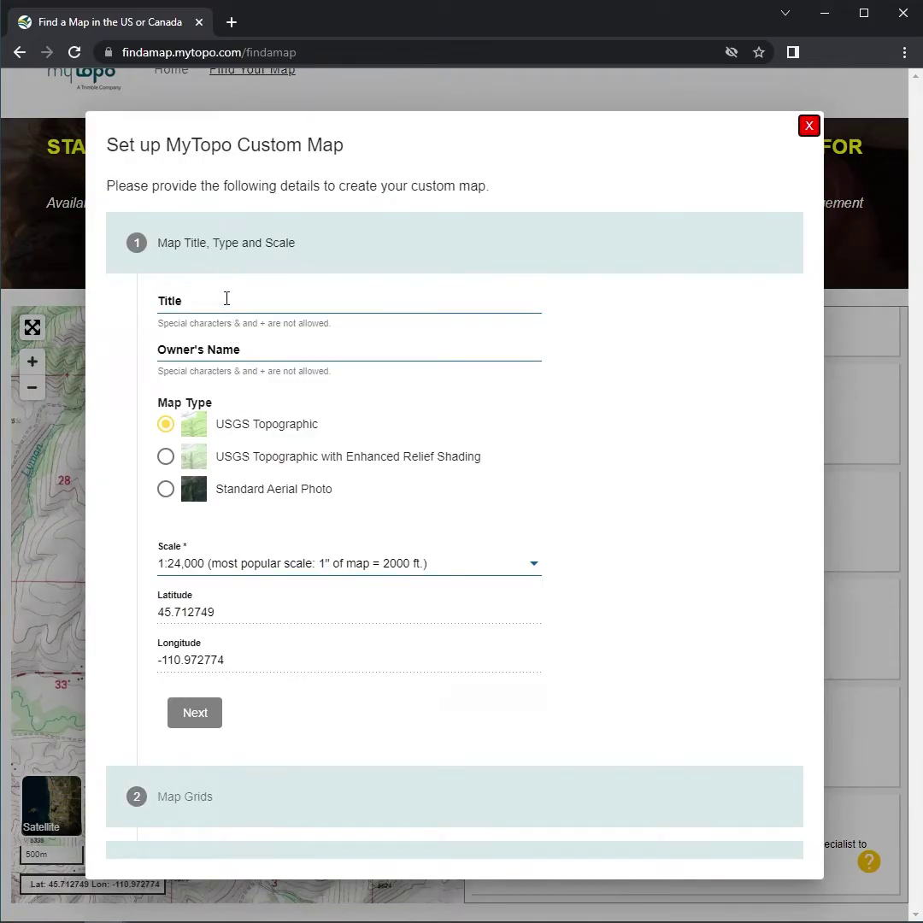
{"action": "left_click", "coordinate": [227, 298]}
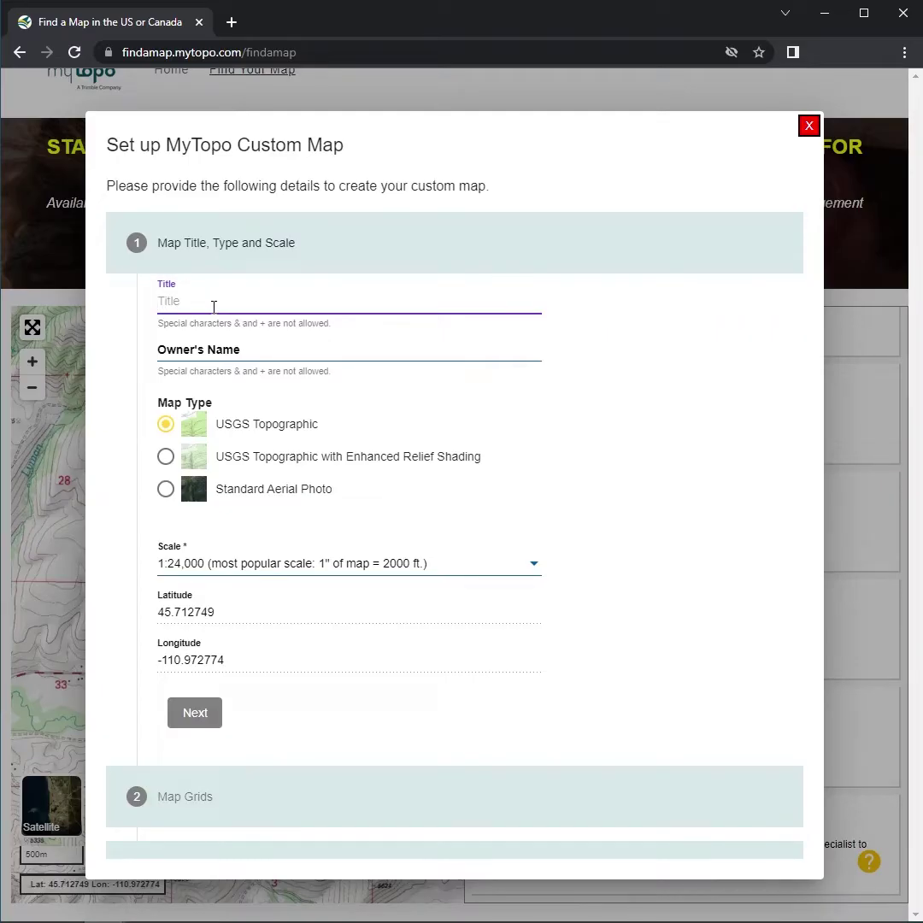
{"action": "type", "text": "Bozeman"}
{"action": "left_click", "coordinate": [492, 407]}
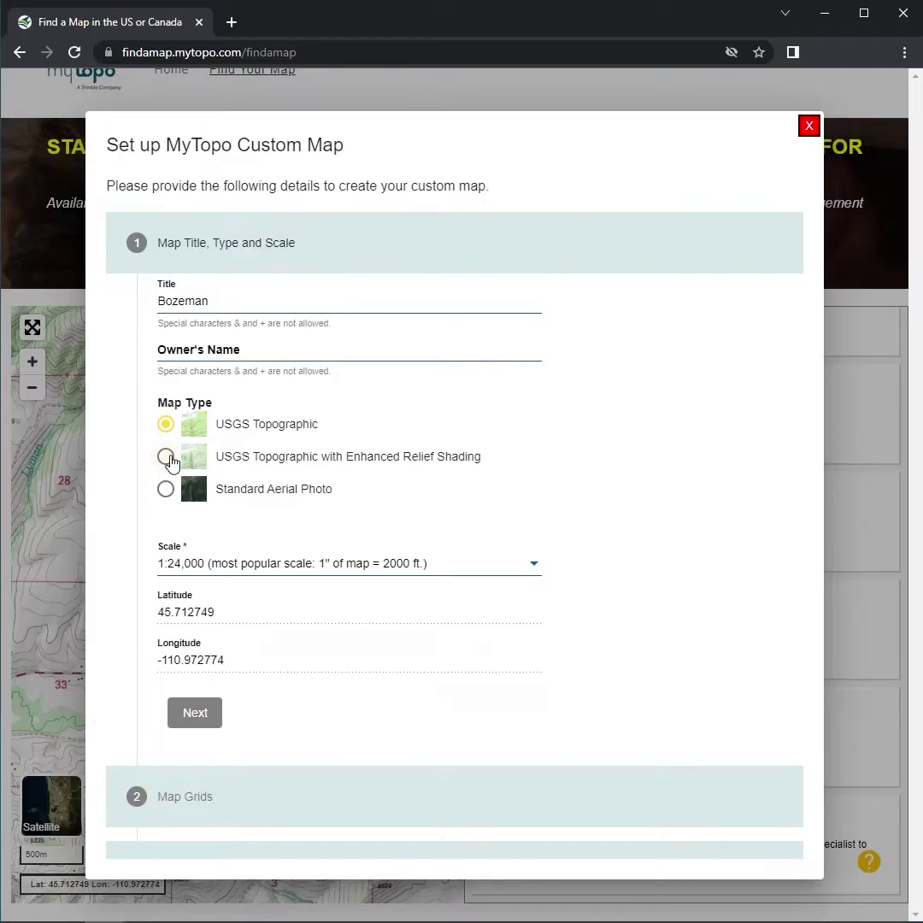
Step: Choose USGS Topographic with Enhanced Relief Shading at 1:24,000 and confirm step one
{"action": "left_click", "coordinate": [167, 458]}
{"action": "left_click", "coordinate": [340, 579]}
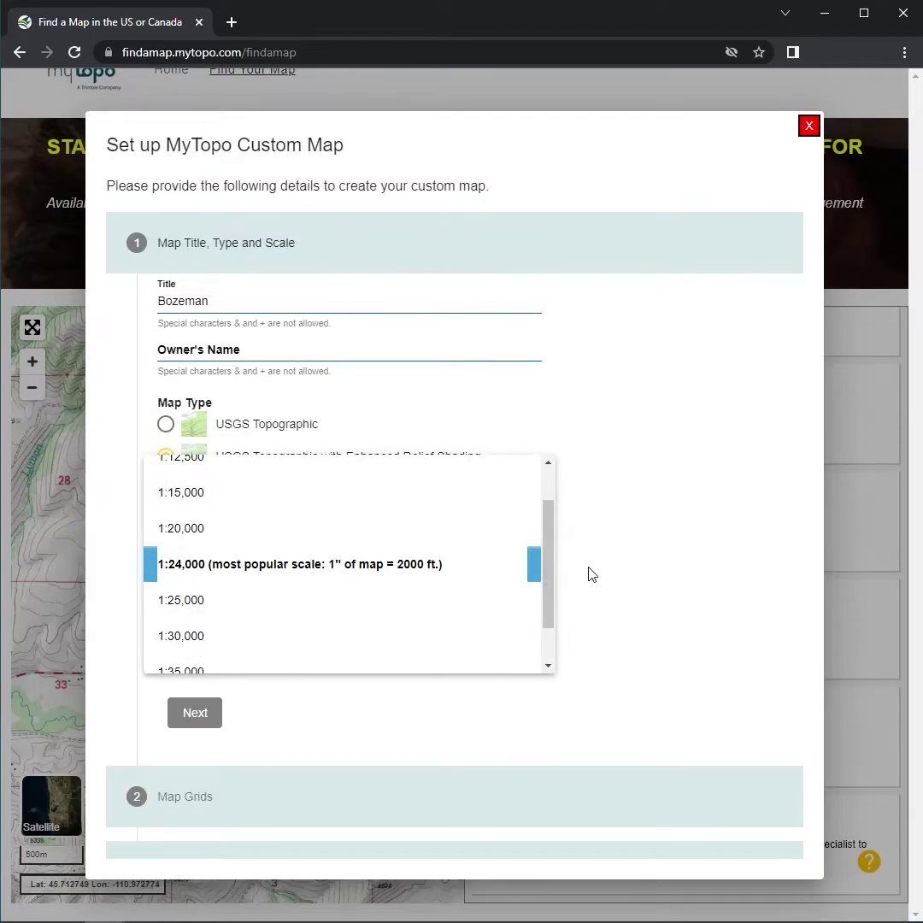
{"action": "left_click", "coordinate": [609, 564]}
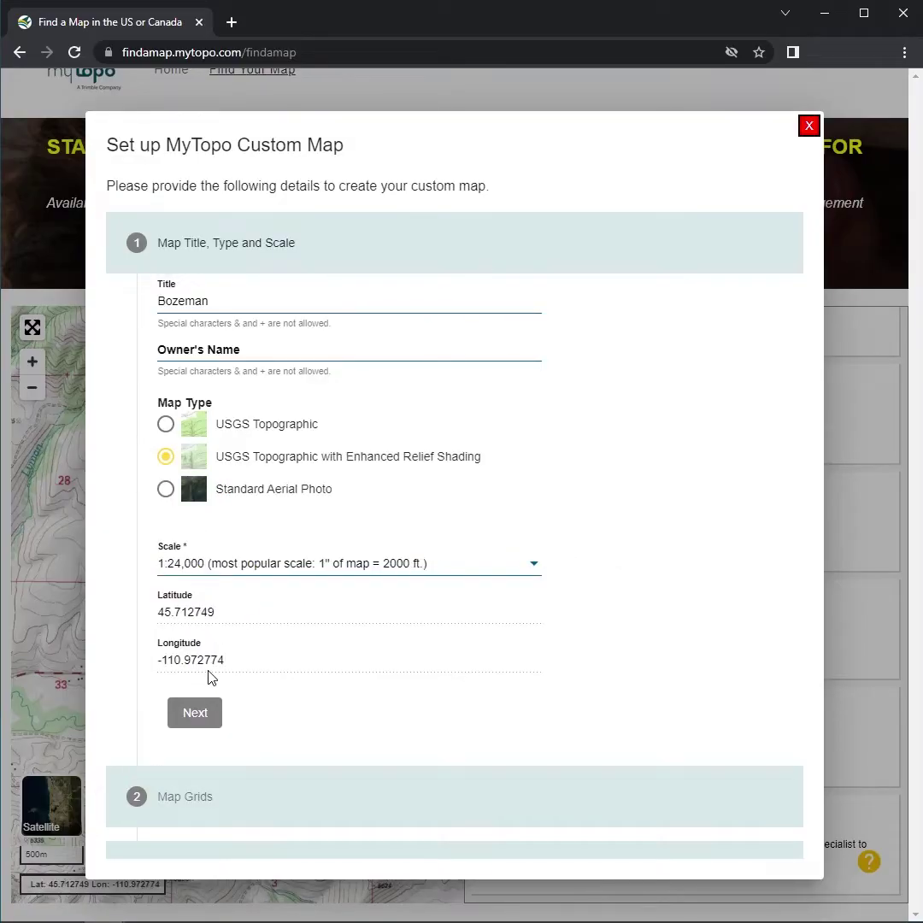
{"action": "left_click", "coordinate": [194, 716]}
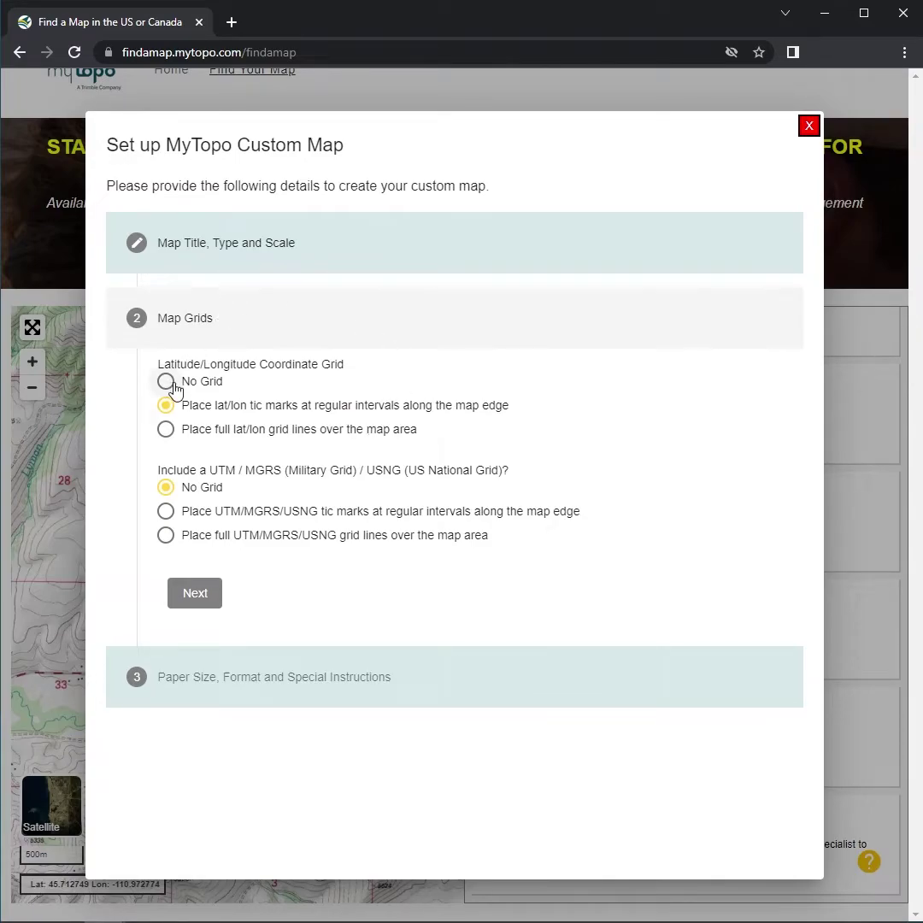
Step: Place UTM/MGRS/USNG tic marks at regular intervals along the map edge
{"action": "left_click", "coordinate": [169, 513]}
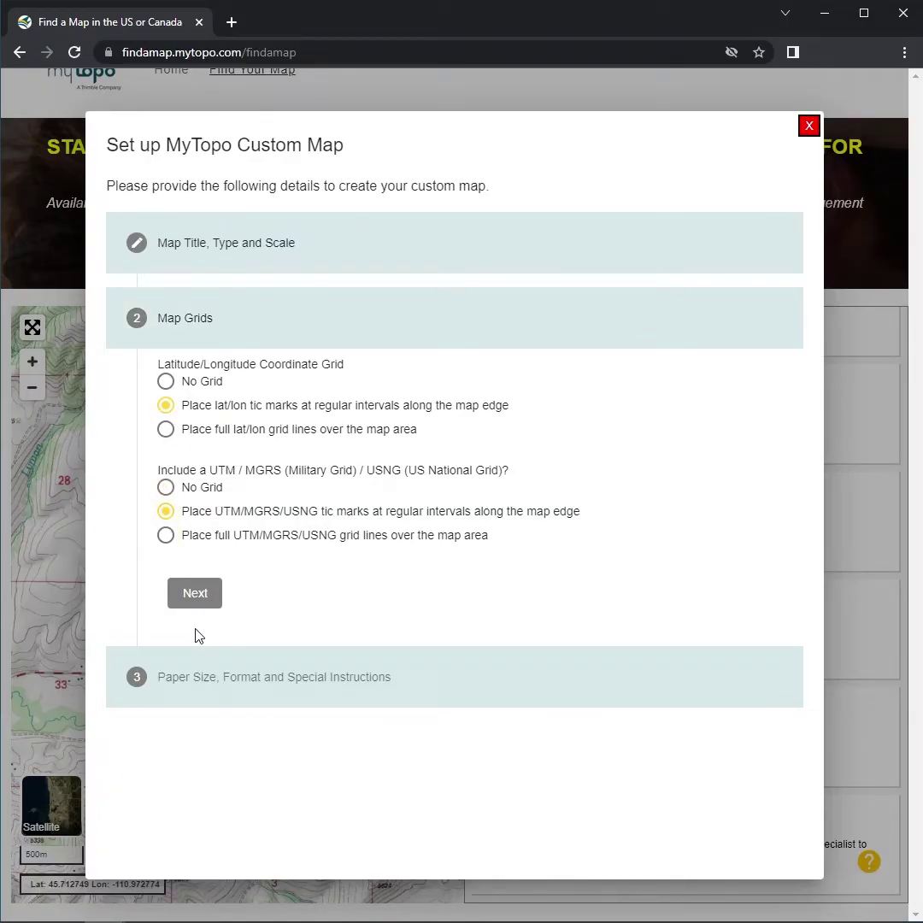
Step: Choose 24" x 36" paper in Folded format and generate the map preview
{"action": "left_click", "coordinate": [195, 598]}
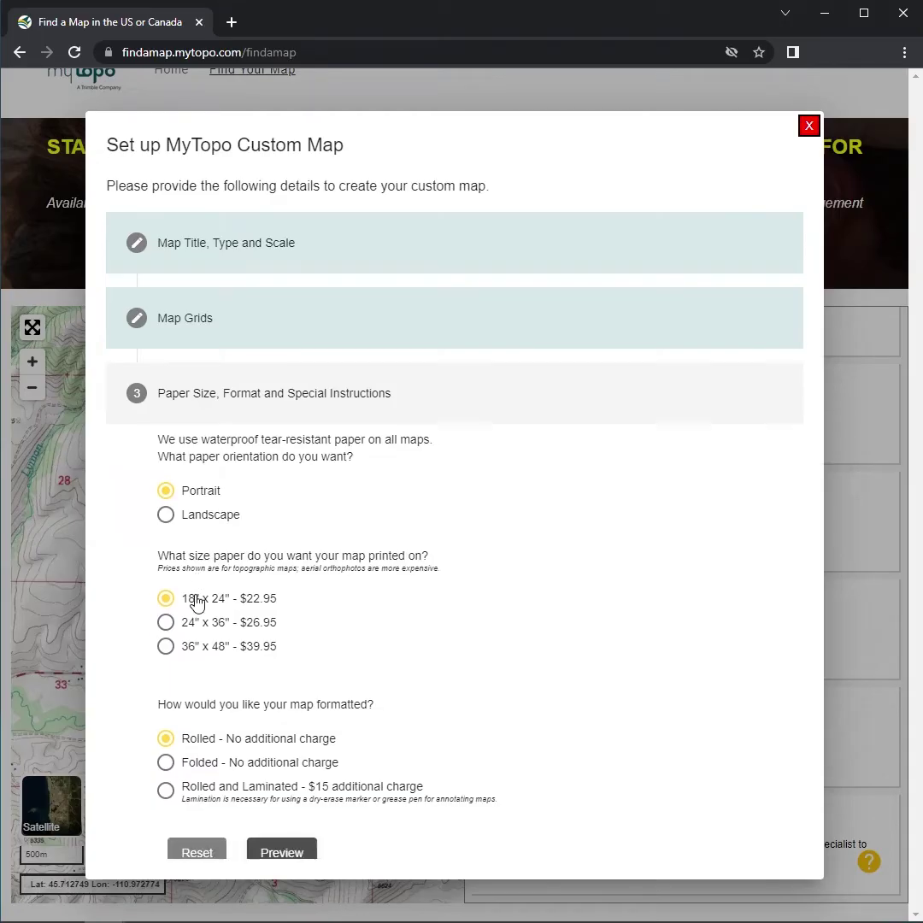
{"action": "scroll", "coordinate": [223, 550], "scroll_direction": "down", "scroll_amount": 1}
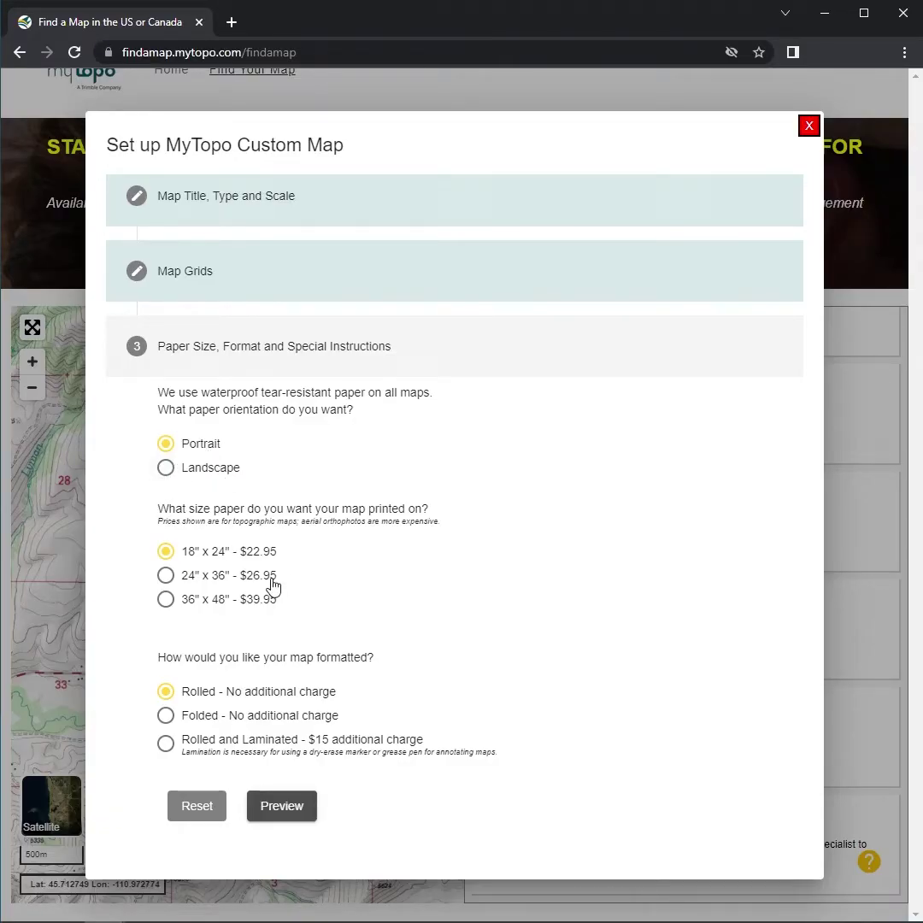
{"action": "left_click", "coordinate": [165, 575]}
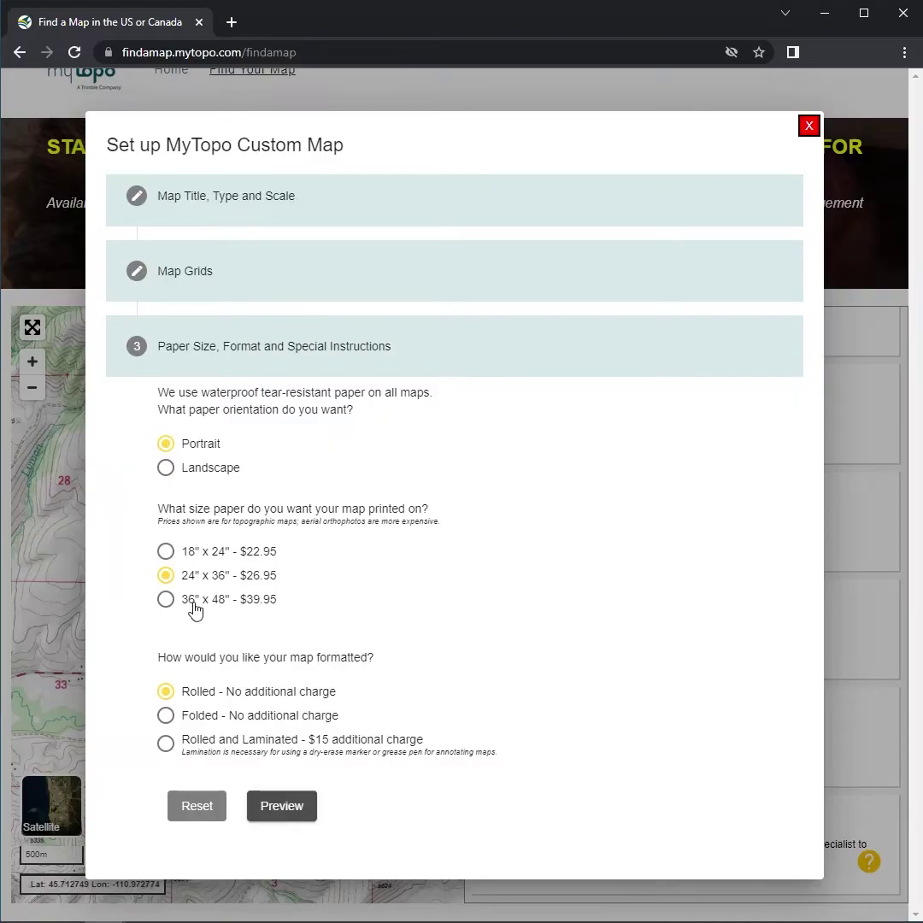
{"action": "left_click", "coordinate": [166, 717]}
{"action": "left_click", "coordinate": [272, 807]}
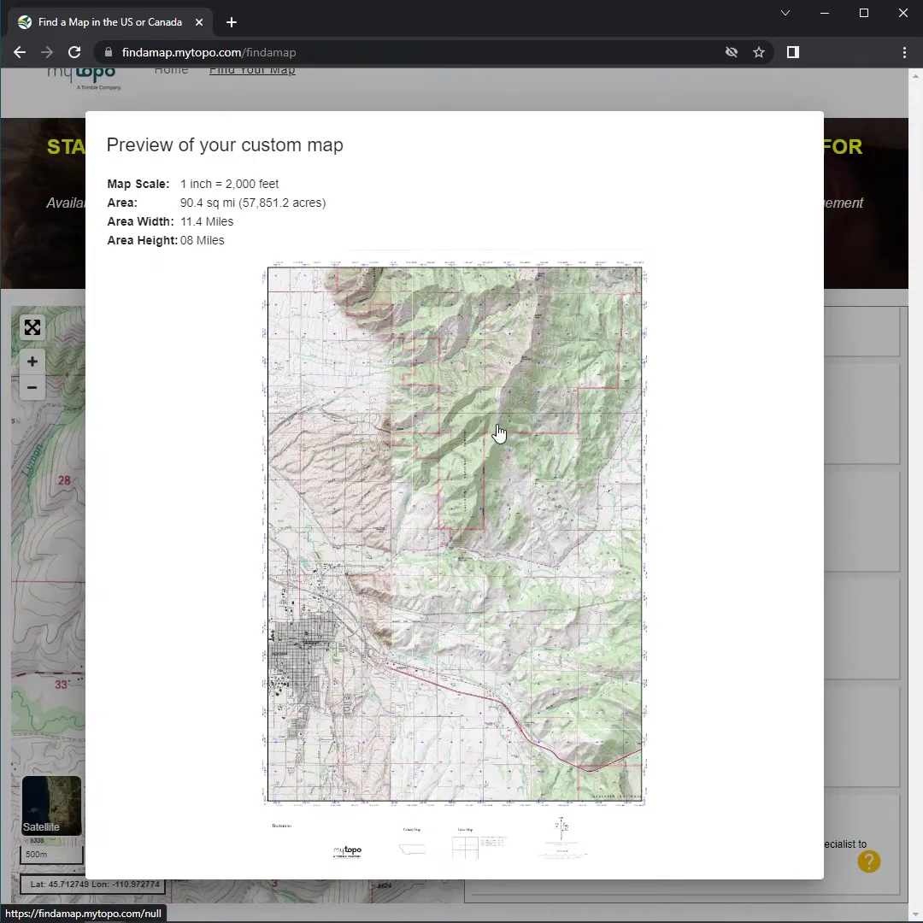
Step: Enlarge the preview, pan across its detail, then shrink it back to the fitted view
{"action": "left_click", "coordinate": [504, 482]}
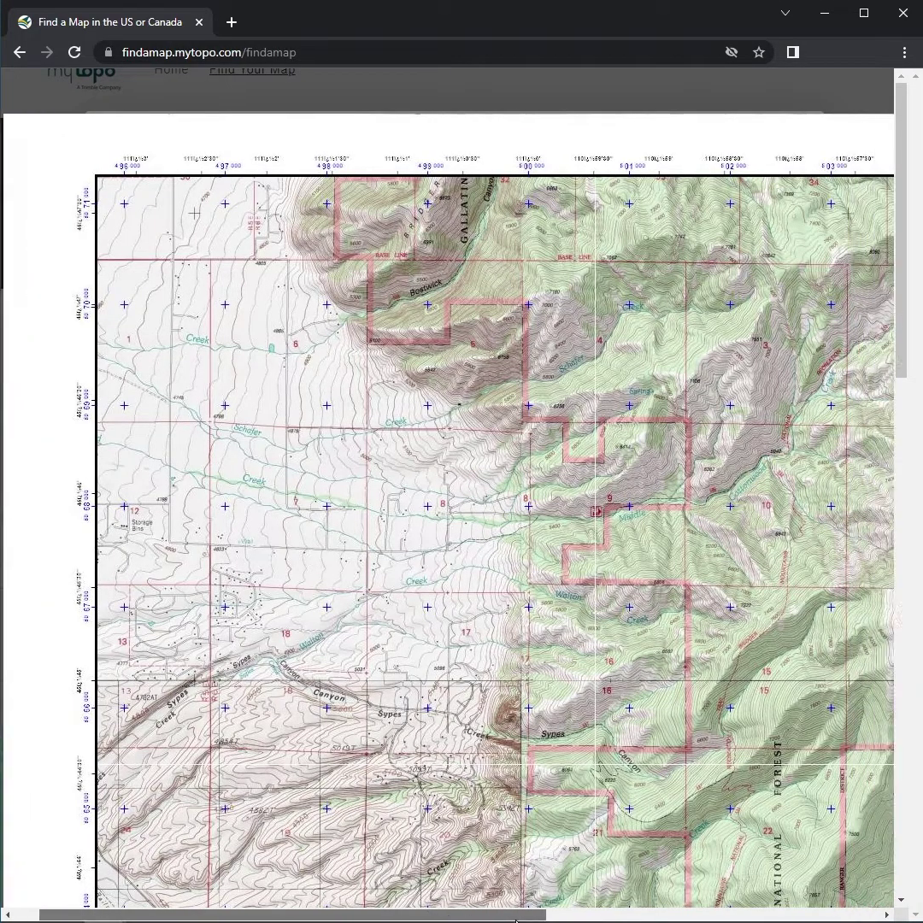
{"action": "left_click_drag", "start_coordinate": [472, 914], "coordinate": [771, 918]}
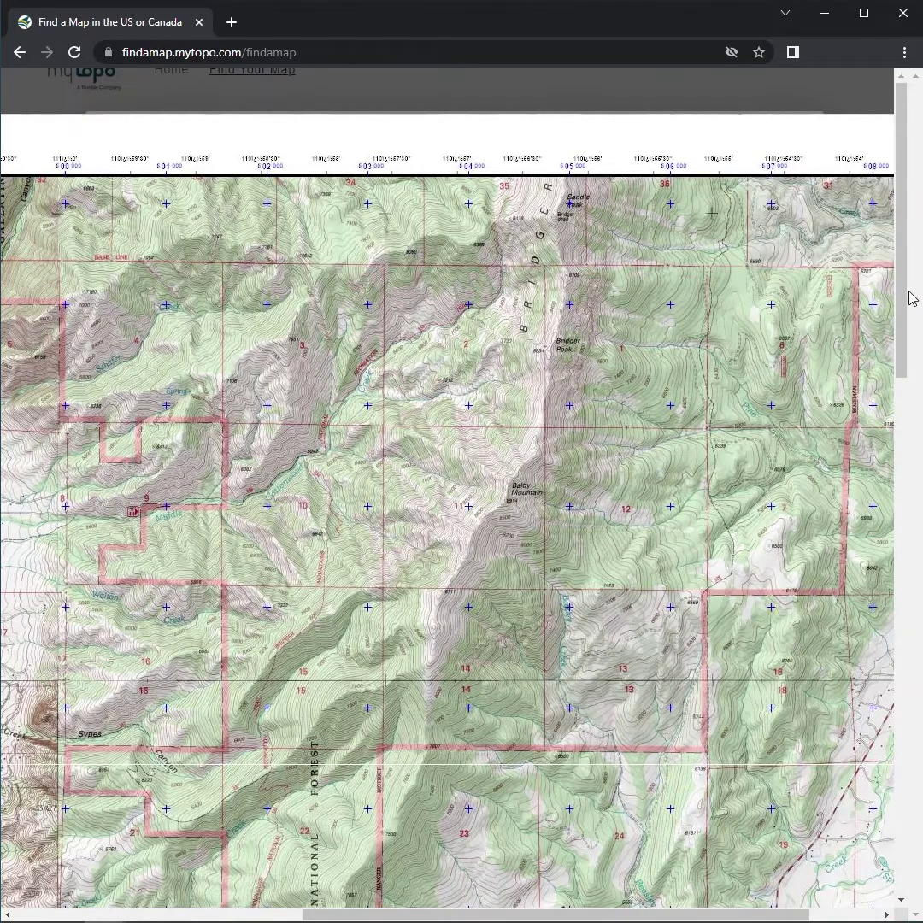
{"action": "left_click_drag", "start_coordinate": [912, 299], "coordinate": [851, 775]}
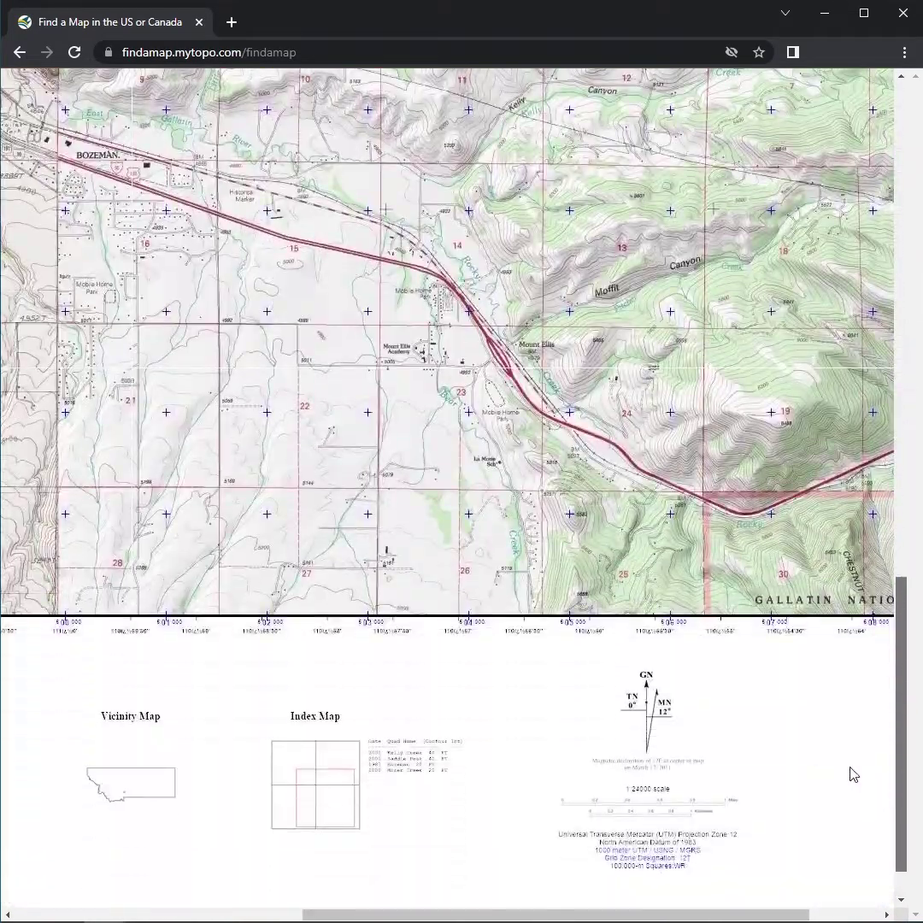
{"action": "left_click", "coordinate": [342, 406]}
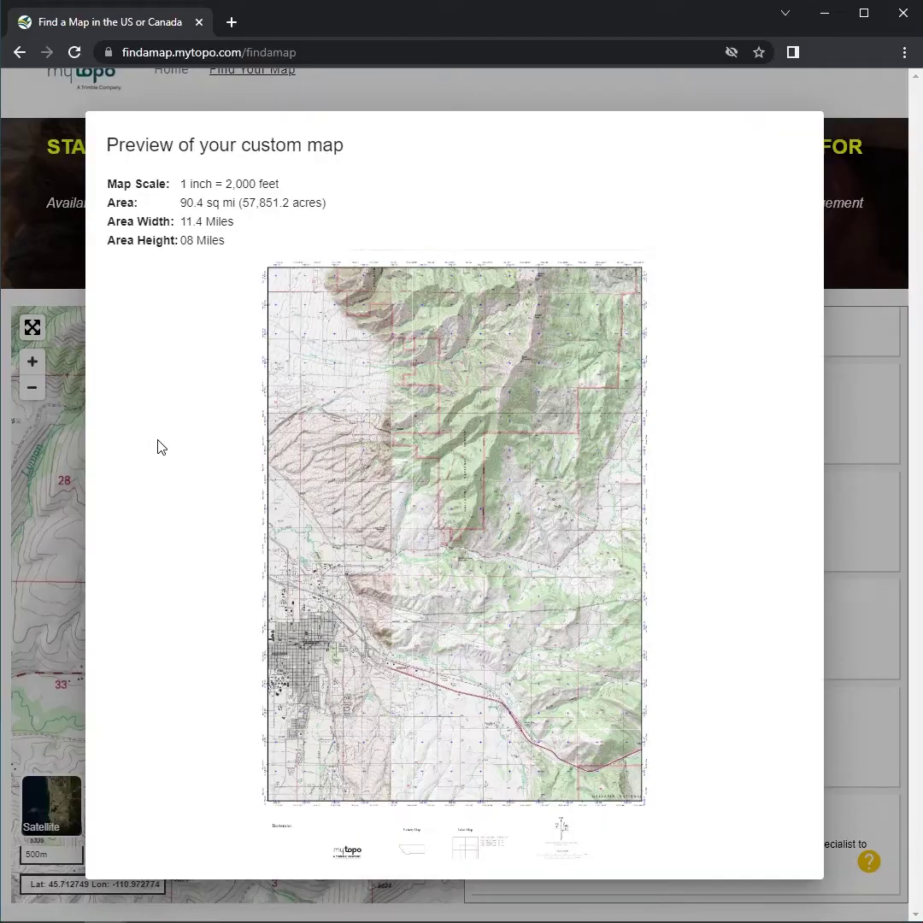
{"action": "scroll", "coordinate": [157, 445], "scroll_direction": "down", "scroll_amount": 5}
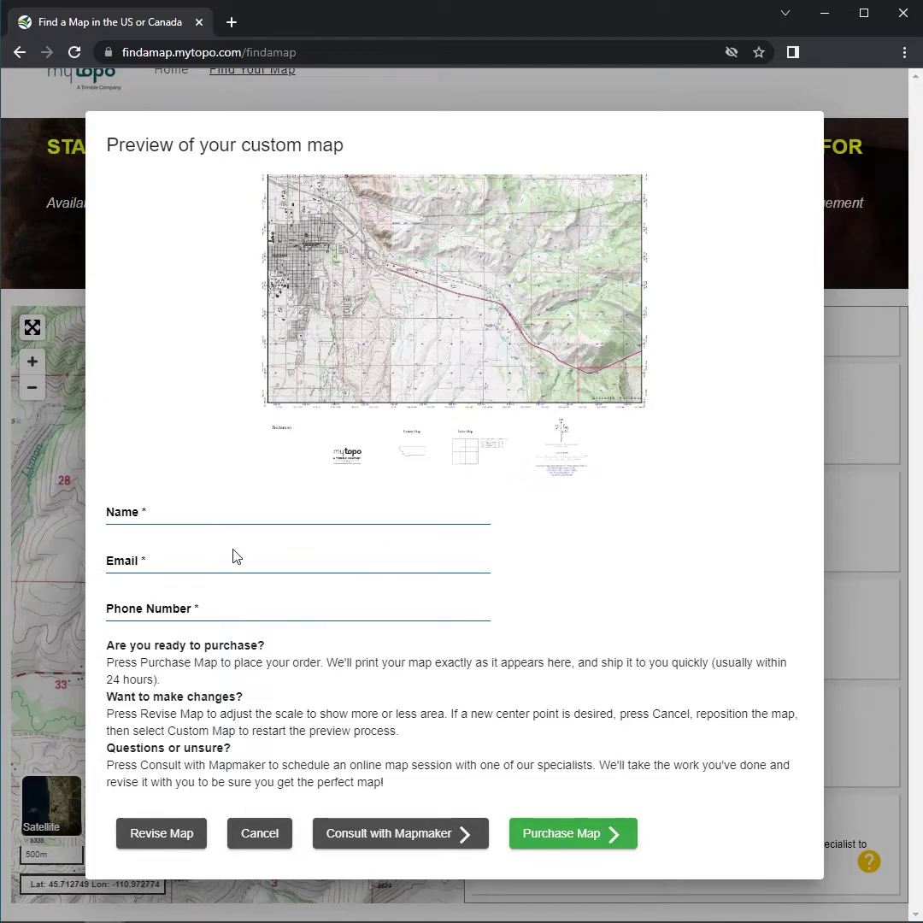
Step: Enter the contact's name, e-mail and phone number, then proceed to Purchase Map
{"action": "left_click", "coordinate": [197, 511]}
{"action": "key", "text": "Tab"}
{"action": "key", "text": "Tab"}
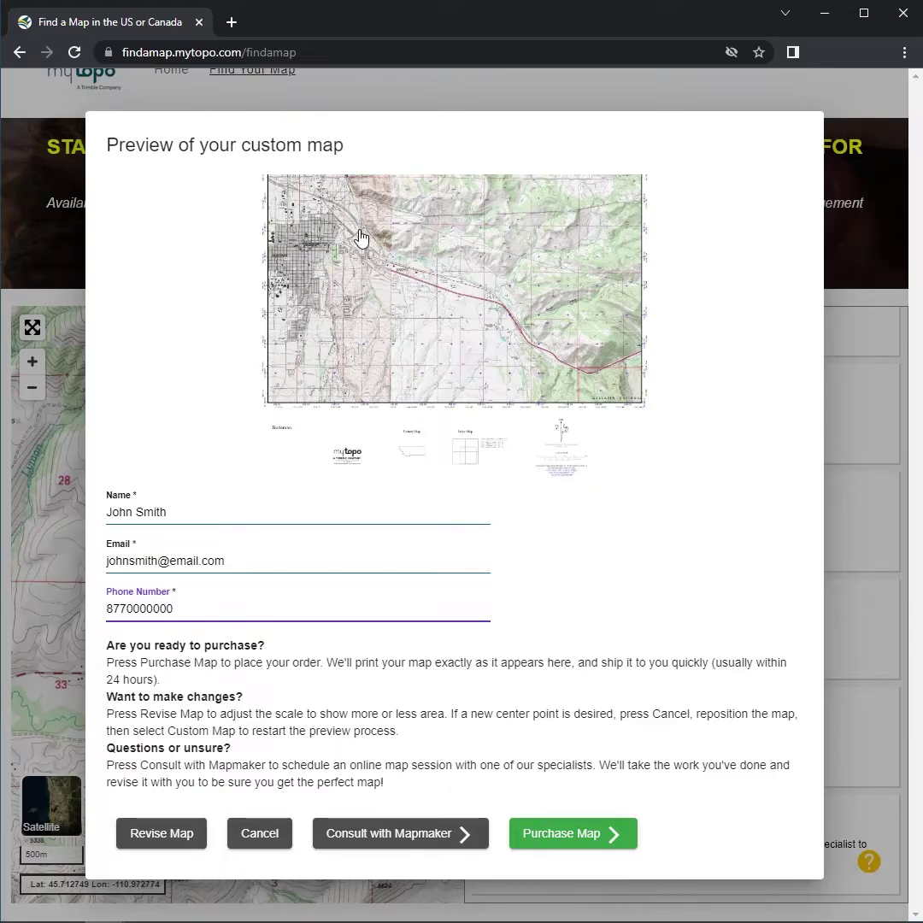
{"action": "left_click", "coordinate": [570, 842]}
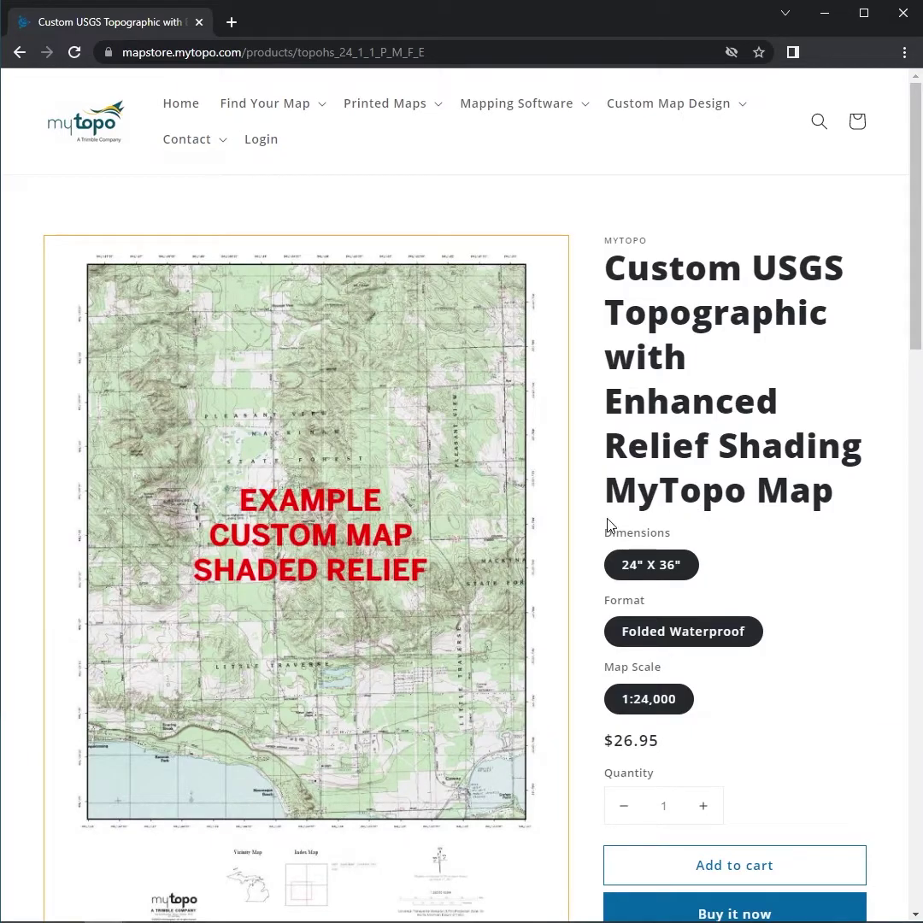
Step: Add the 24" x 36" folded enhanced-relief map to the cart and return to the store home page
{"action": "scroll", "coordinate": [745, 534], "scroll_direction": "down", "scroll_amount": 3}
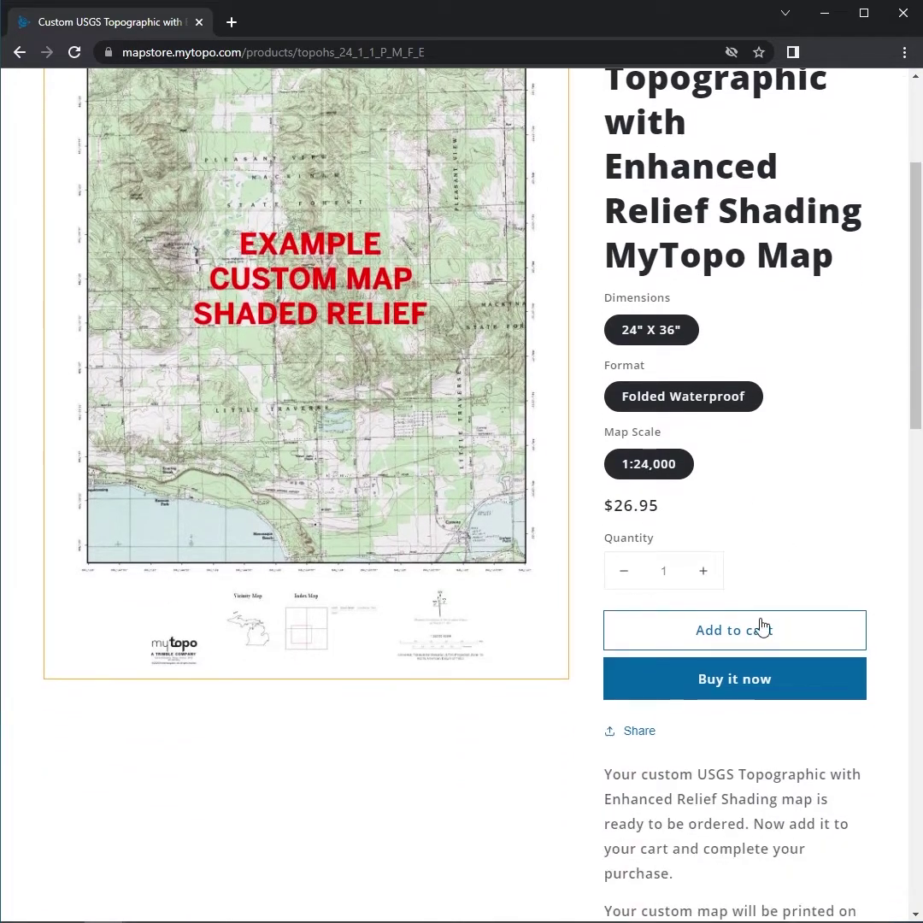
{"action": "left_click", "coordinate": [748, 634]}
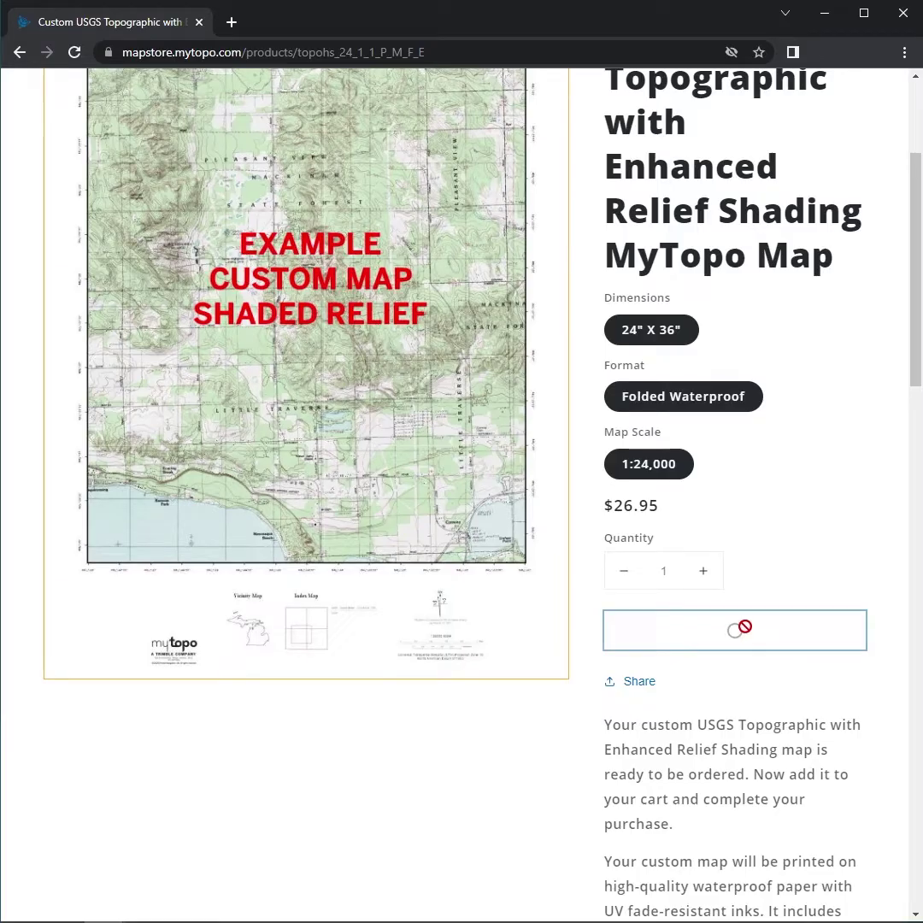
{"action": "scroll", "coordinate": [752, 618], "scroll_direction": "up", "scroll_amount": 3}
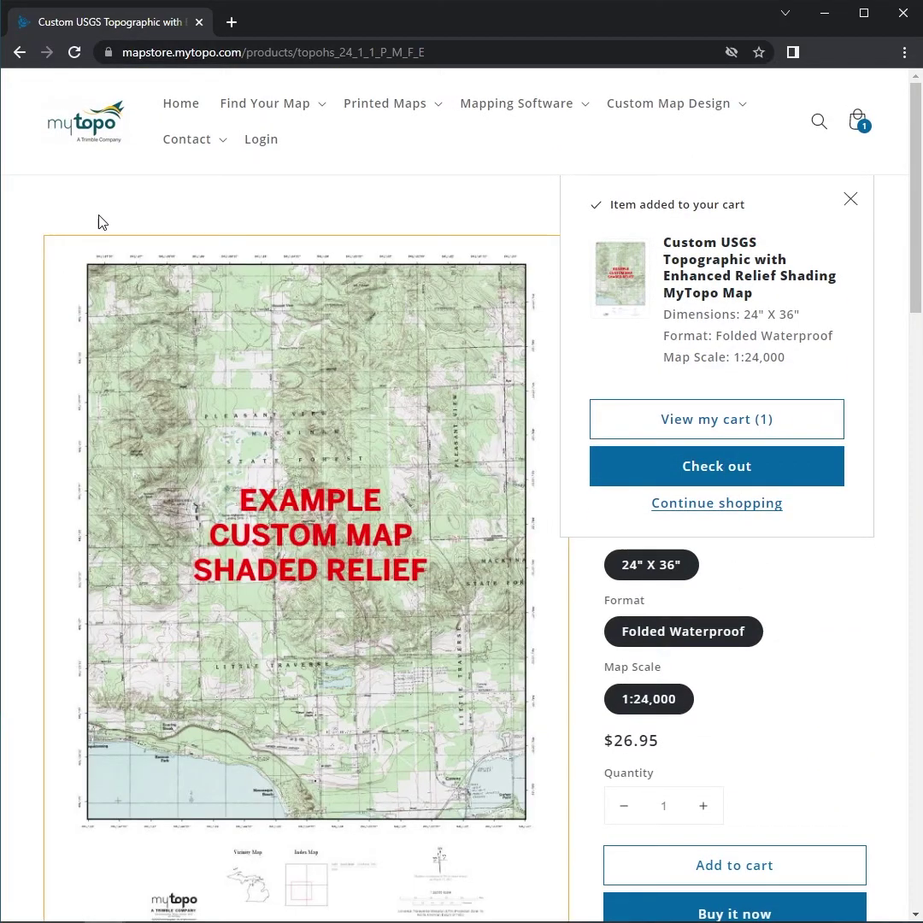
{"action": "left_click", "coordinate": [96, 128]}
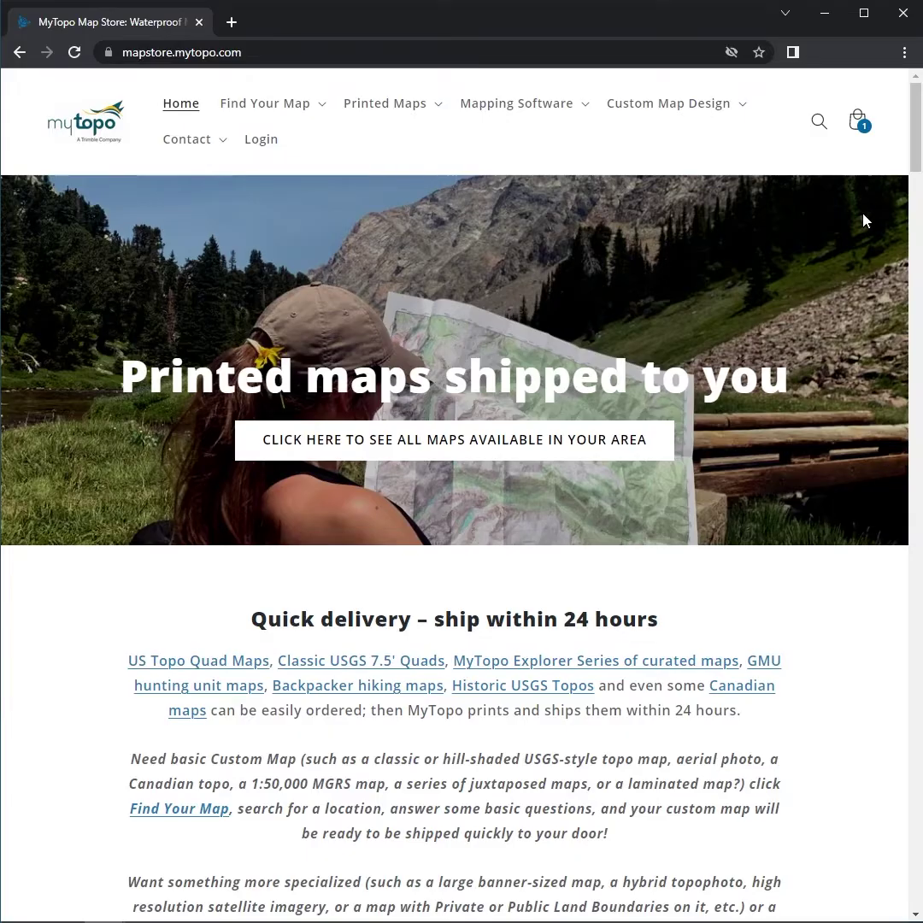
Step: Open the cart showing the enhanced-relief map, quantity 1, $26.95 subtotal
{"action": "left_click", "coordinate": [858, 122]}
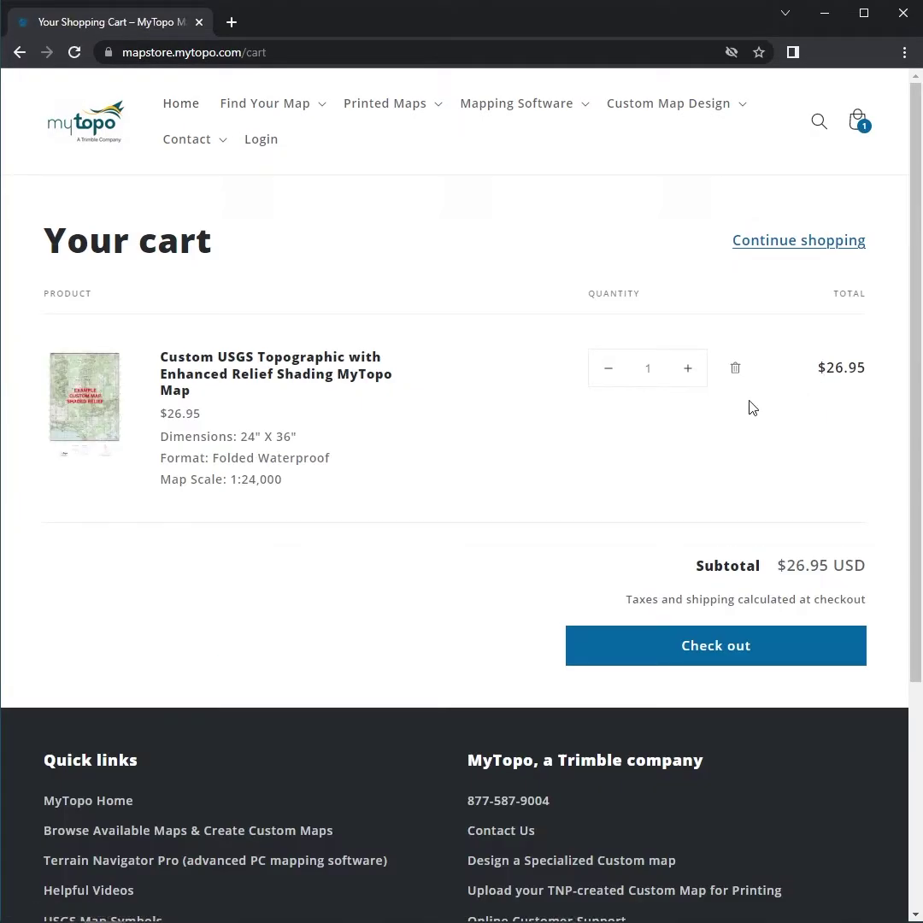